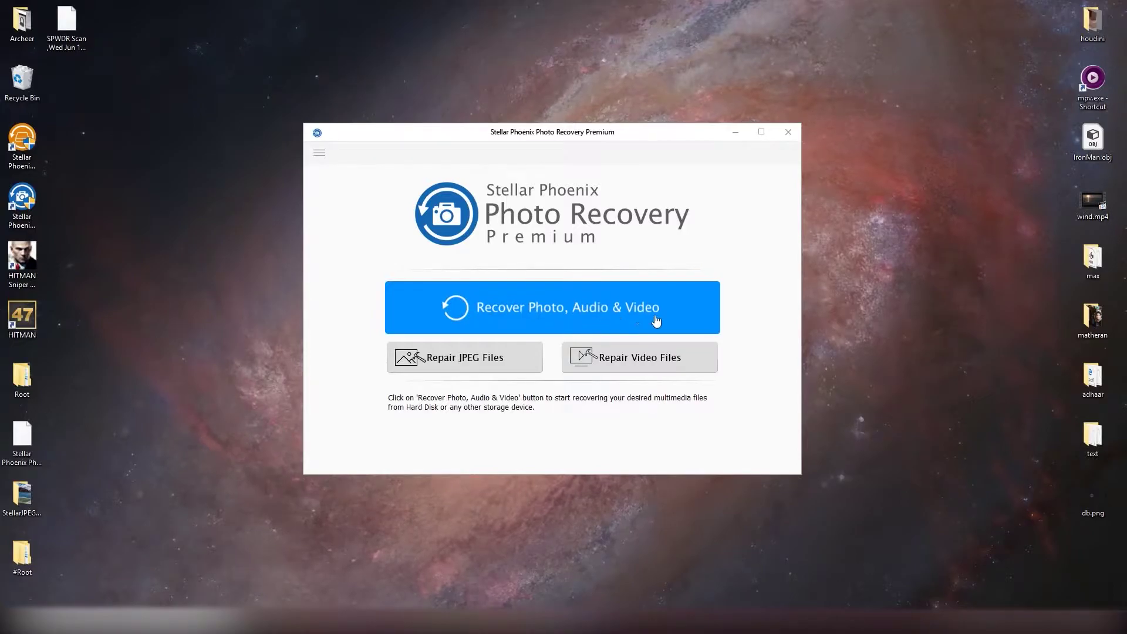
Close the Premium edition of Stellar Phoenix Photo Recovery.
left_click(547, 313)
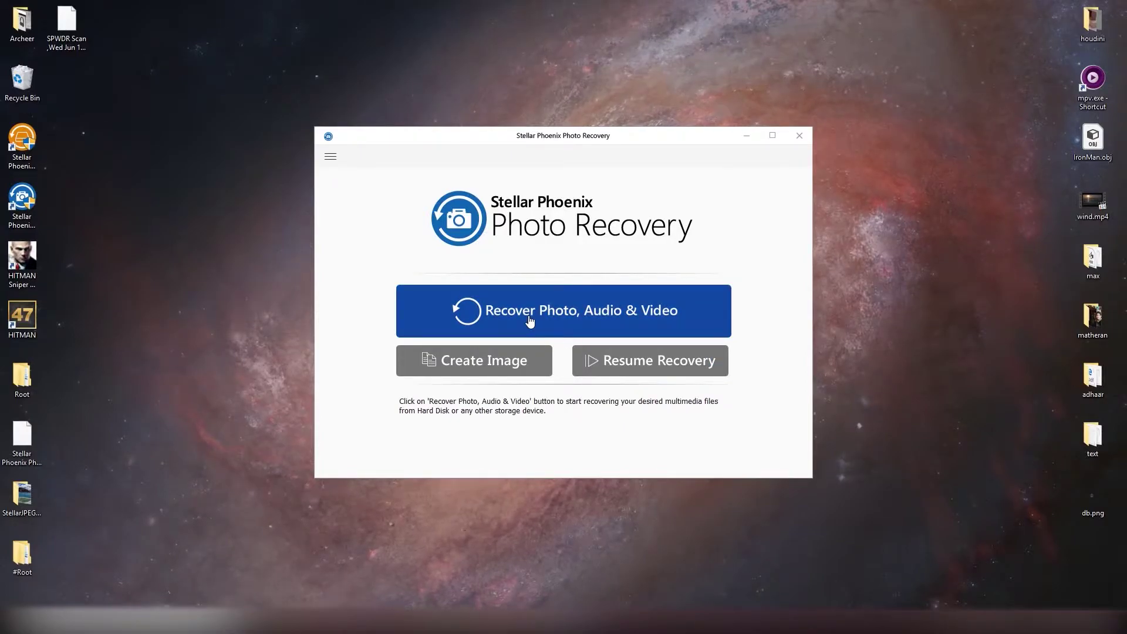
Choose Recover Photo, Audio & Video and start scanning Drive 1 from the complete drive list.
left_click(549, 316)
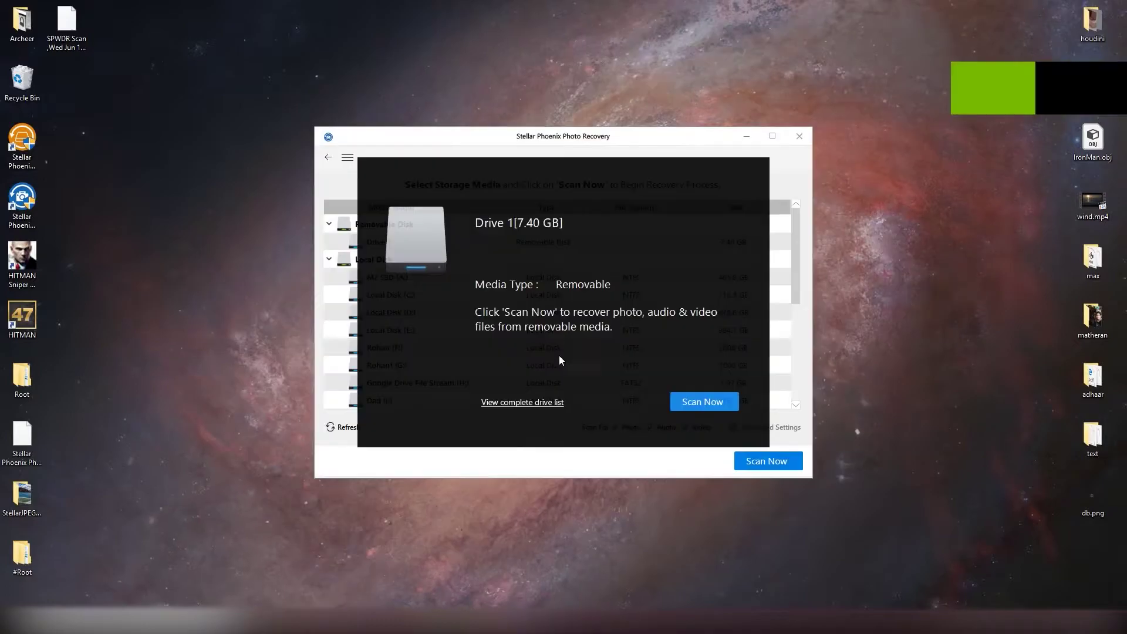
left_click(554, 404)
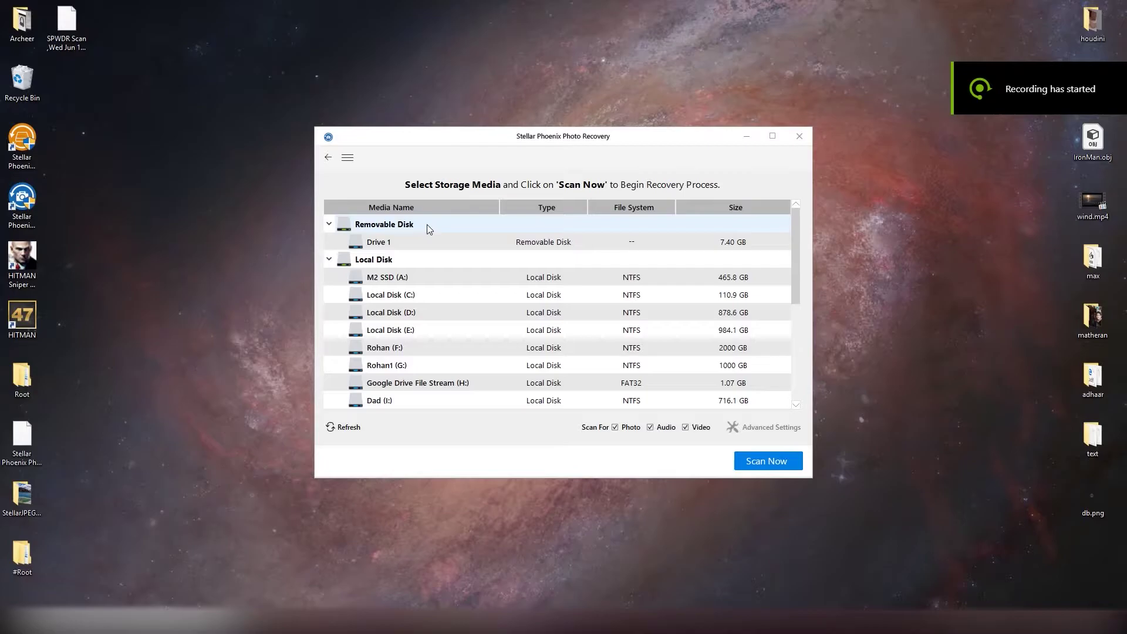
double_click(407, 247)
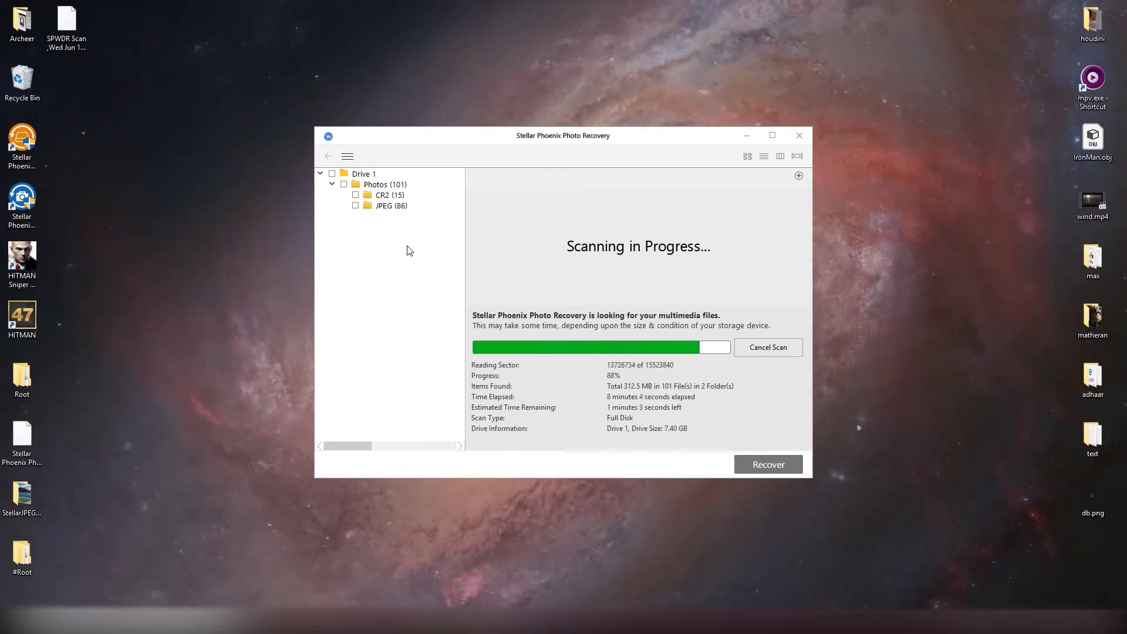
Preview the found JPEG and CR2 photos, then mark all 1,971 photos for recovery.
left_click(623, 343)
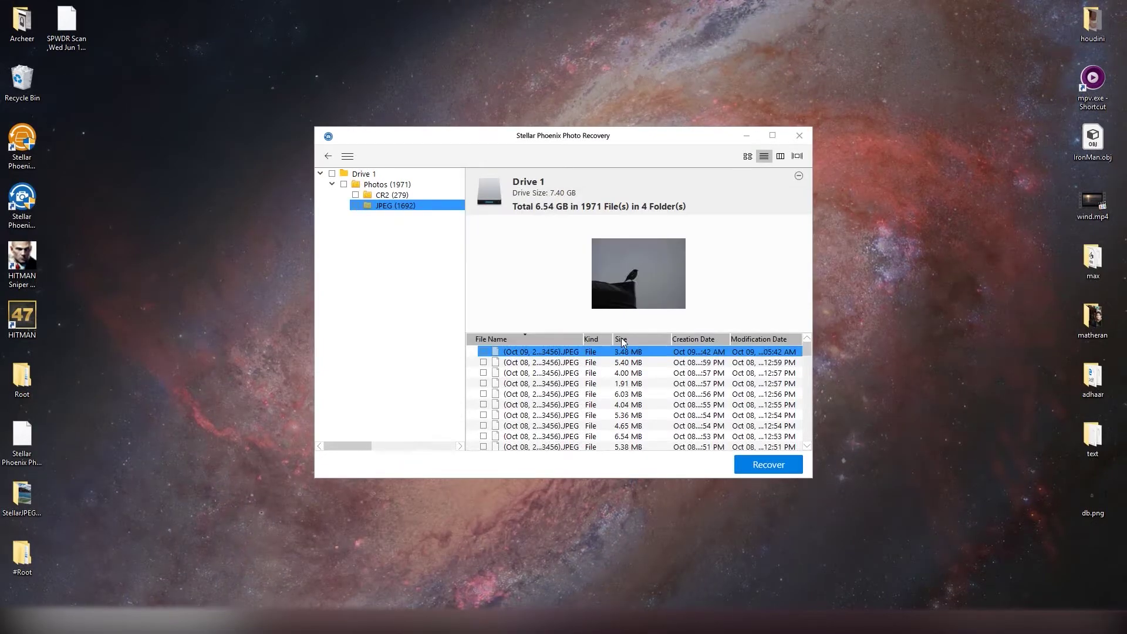
scroll(573, 396, "down", 2)
left_click(527, 393)
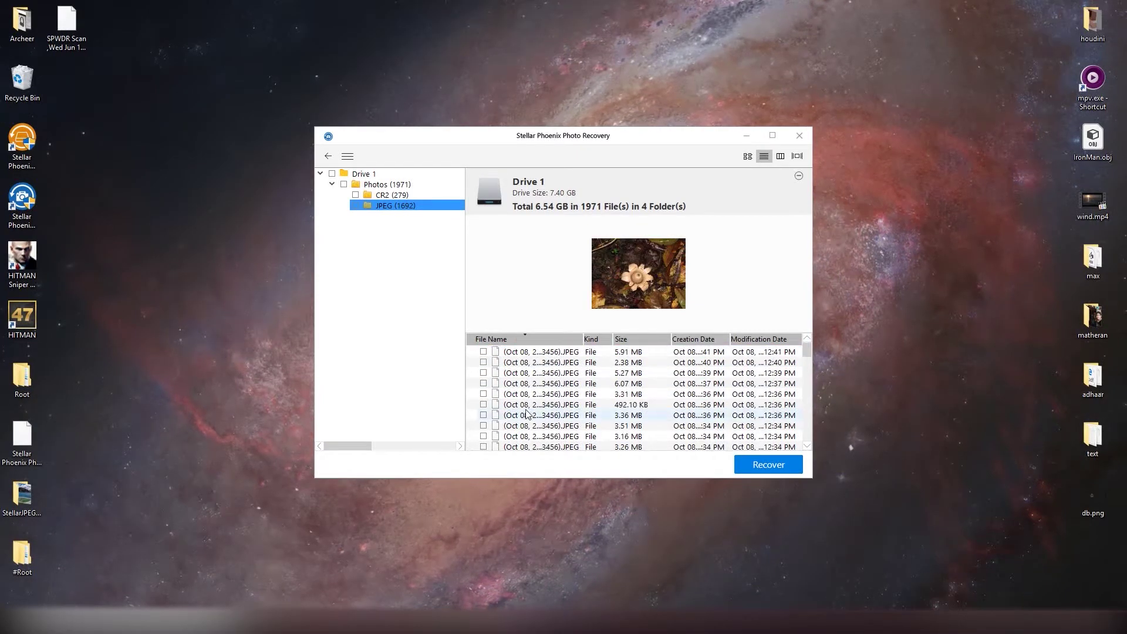
left_click(390, 195)
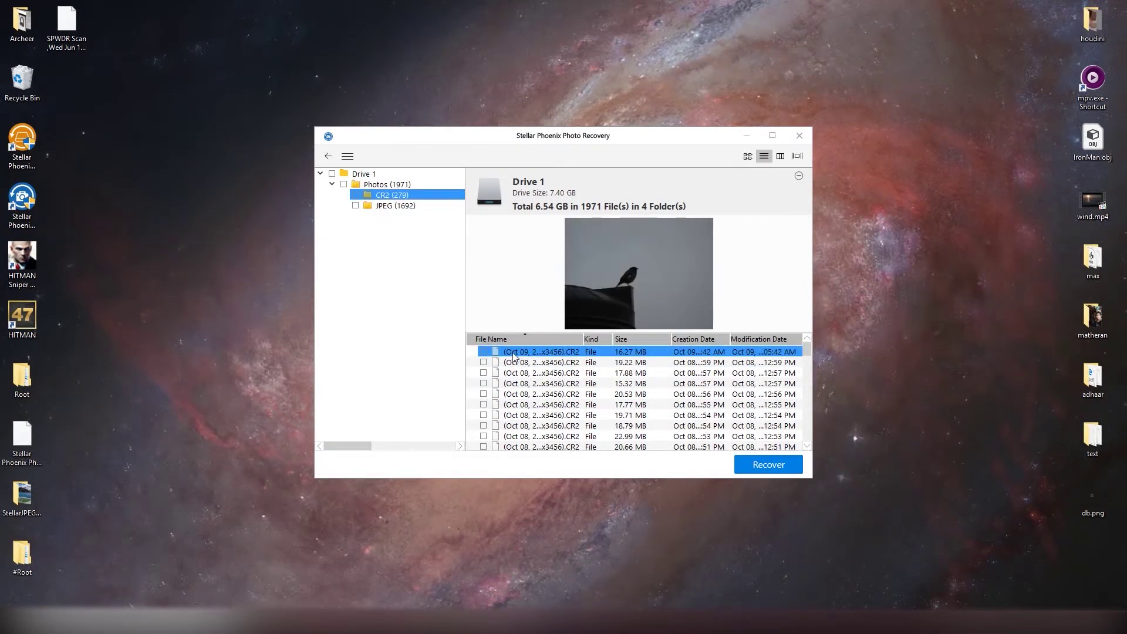
left_click(540, 385)
left_click(392, 195)
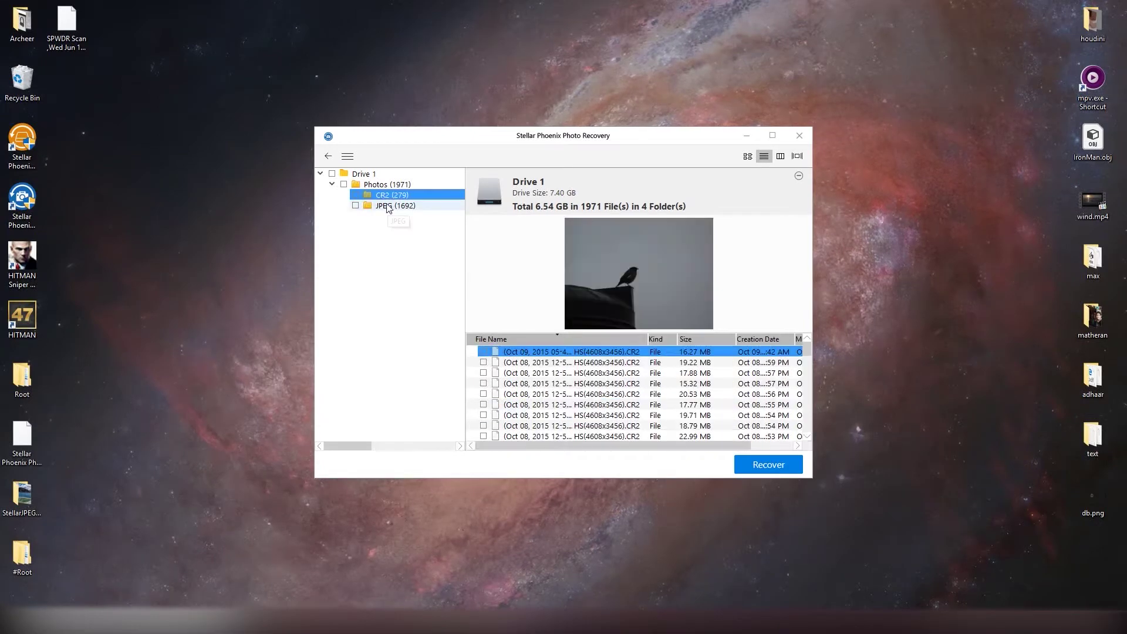
left_click(344, 185)
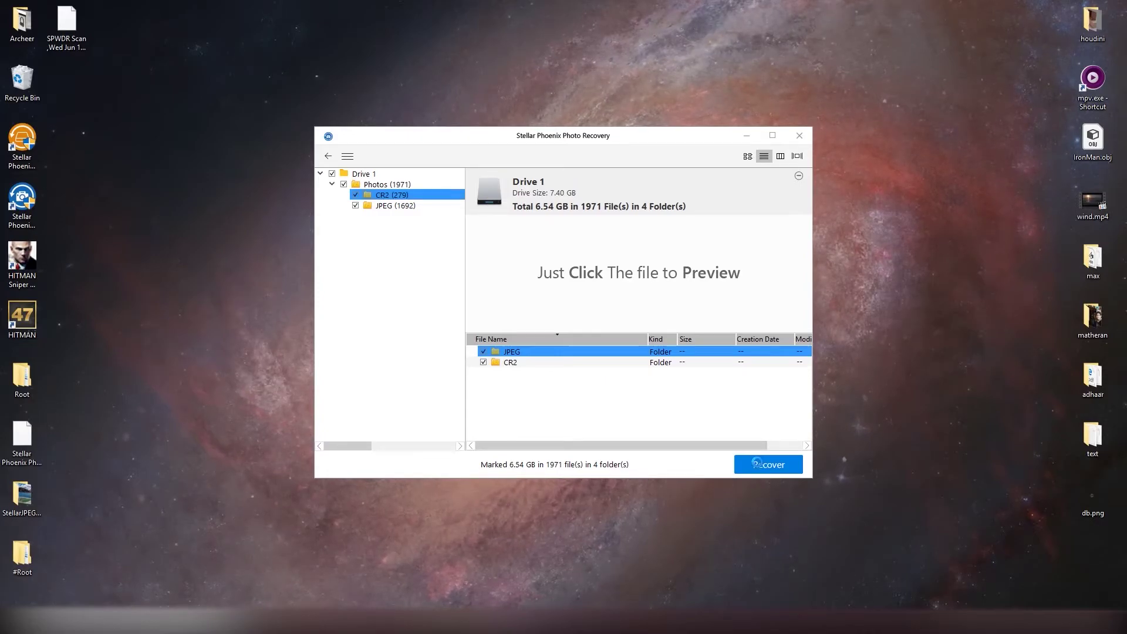
Recover the marked photos into a new desktop folder named Recovery.
left_click(362, 223)
right_click(738, 292)
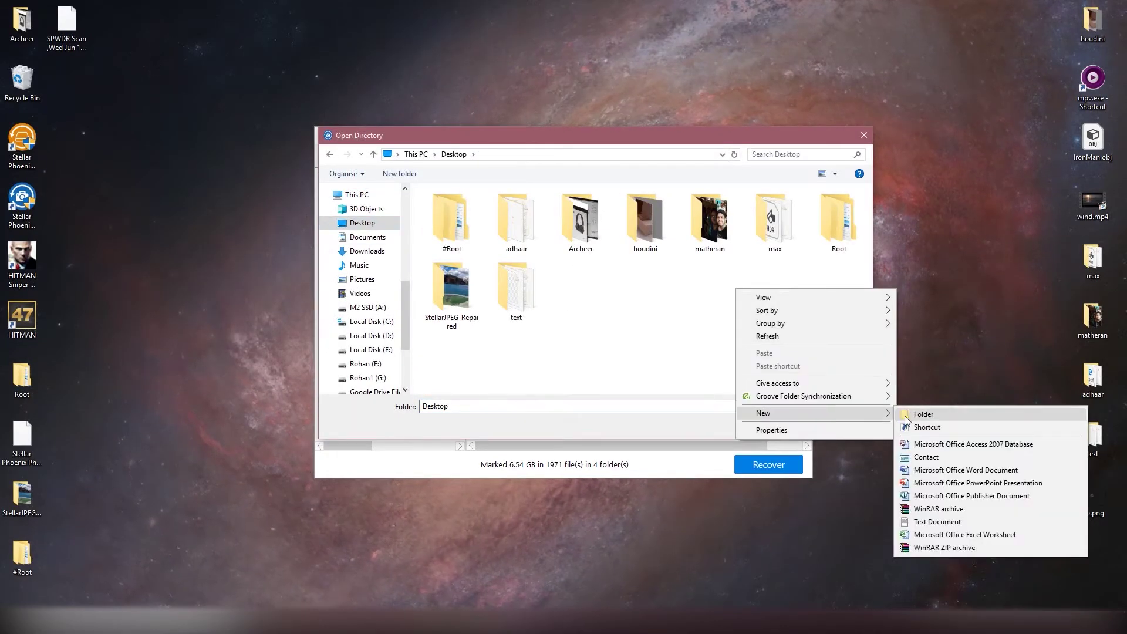
left_click(905, 415)
type("Recovery")
left_click(781, 429)
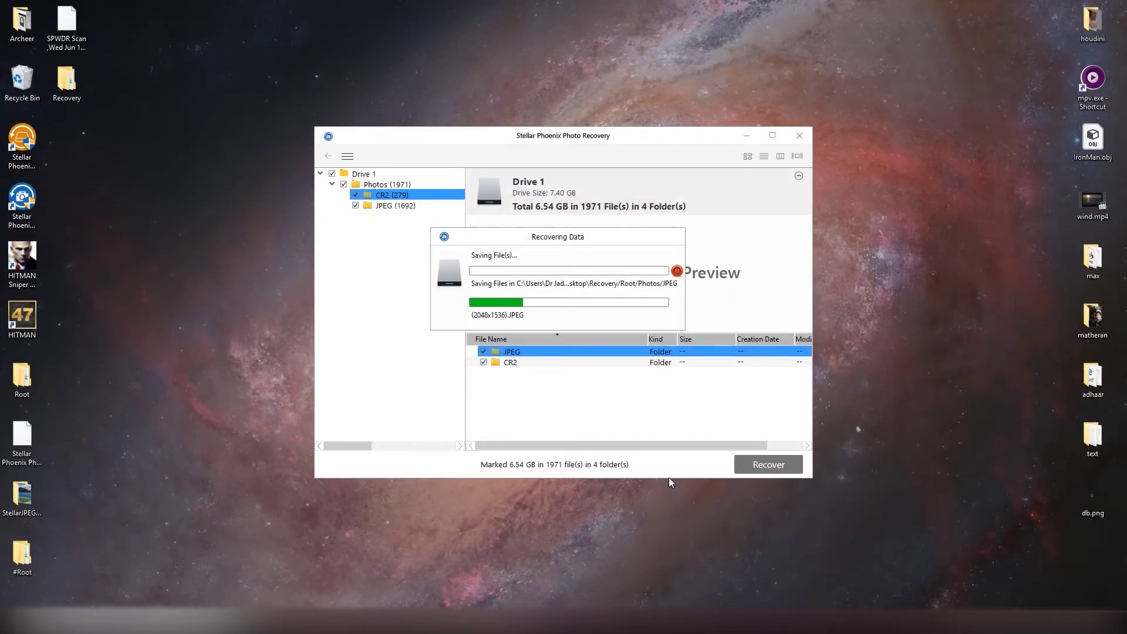
Browse to Recovery\Root\Photos\JPEG, view photo 12958837.JPEG in Photos, then close it.
double_click(81, 94)
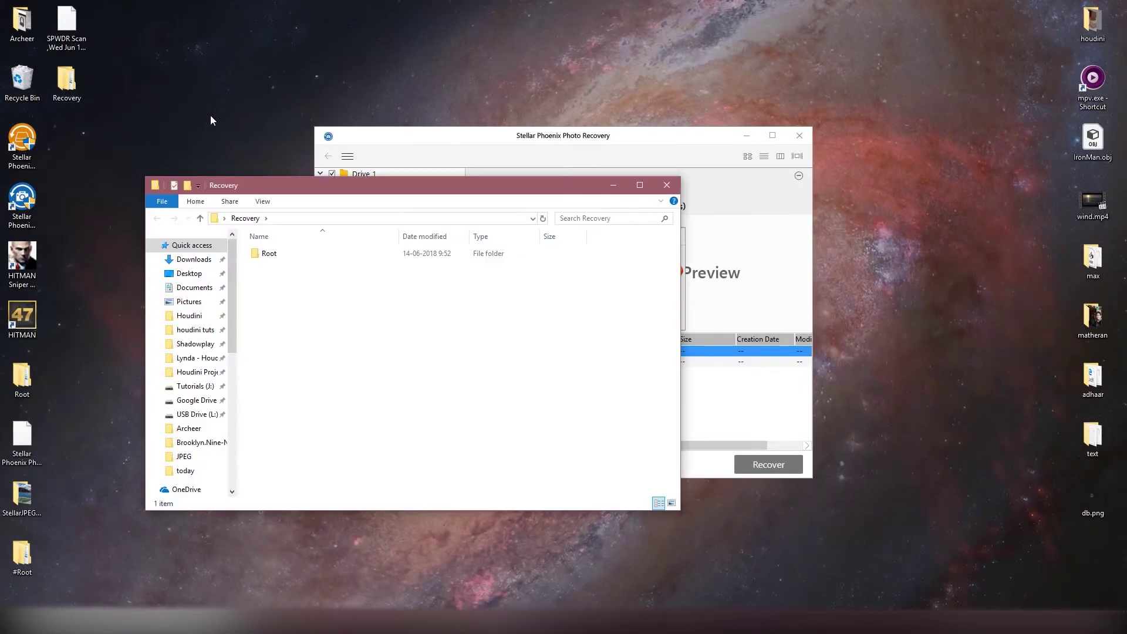
double_click(312, 253)
left_click_drag(363, 194, 204, 206)
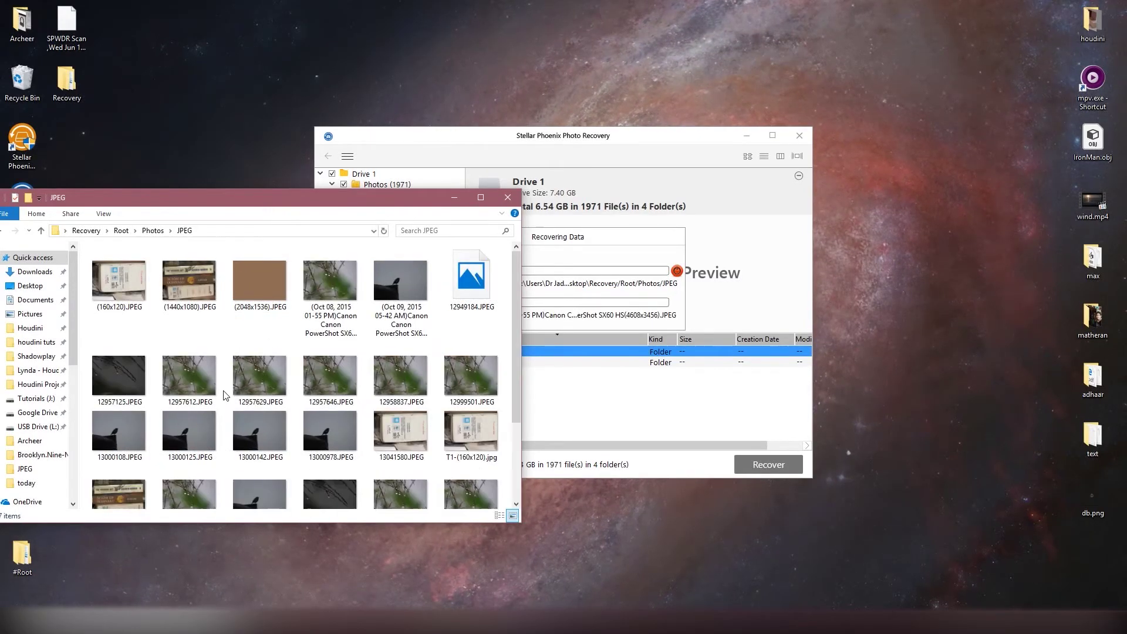
double_click(448, 359)
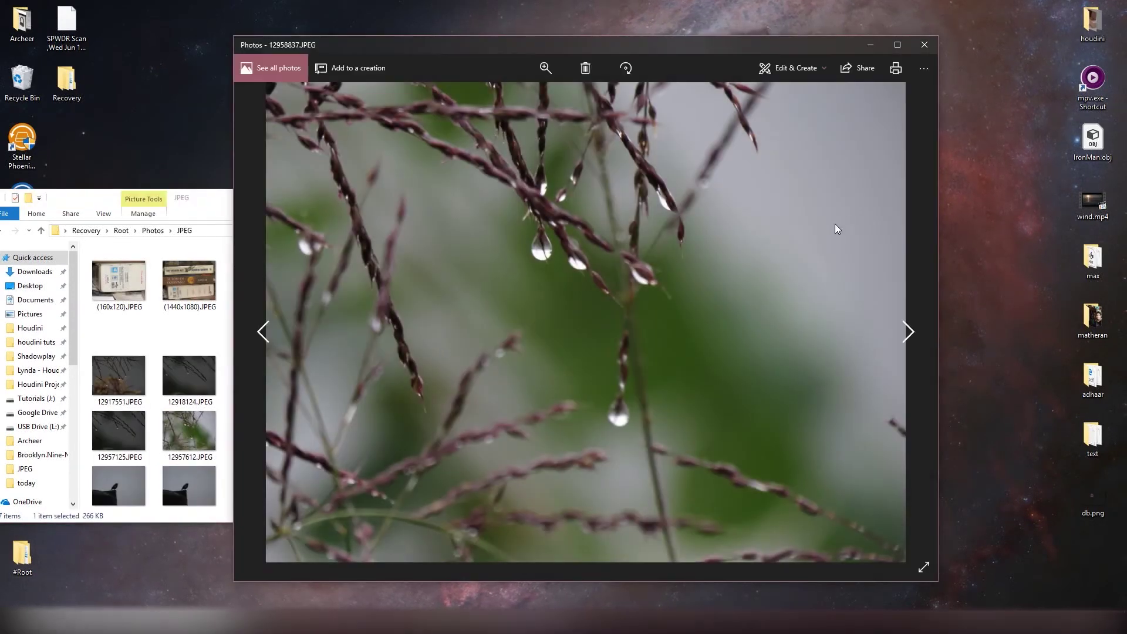
left_click(927, 45)
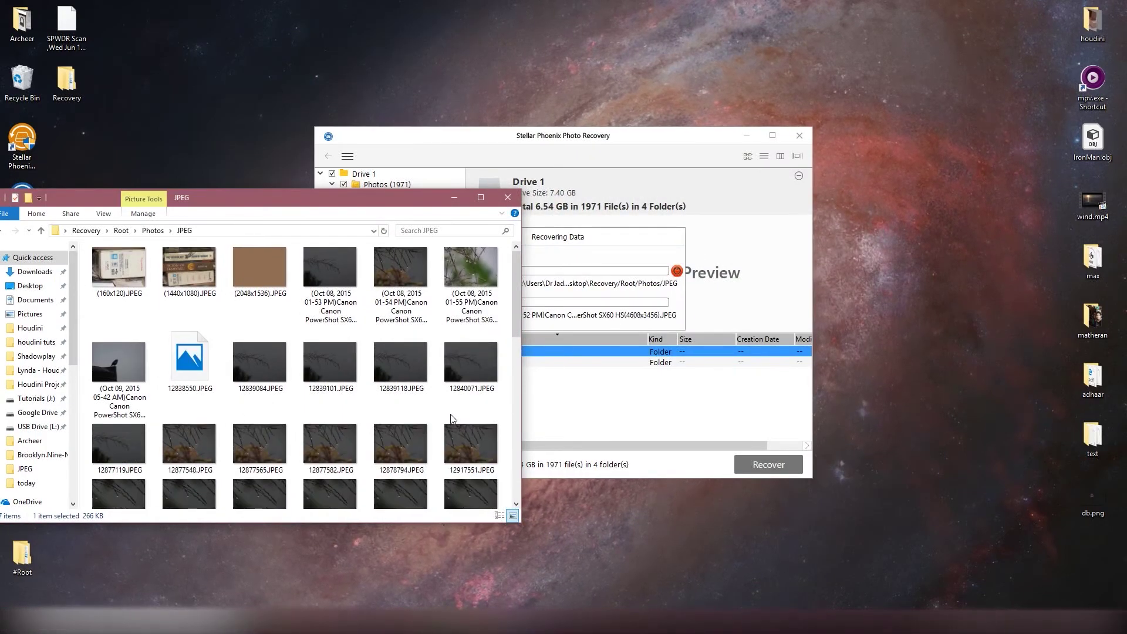